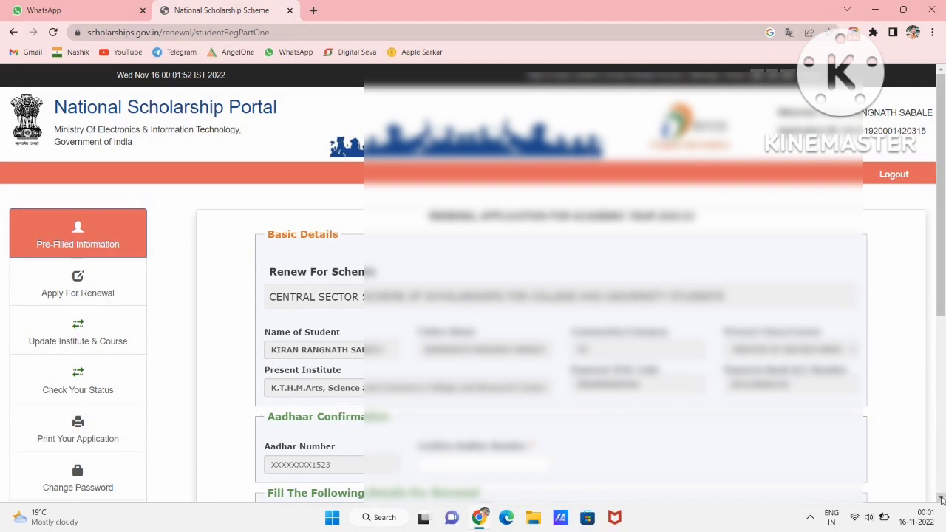
scroll(941, 500, down, 5)
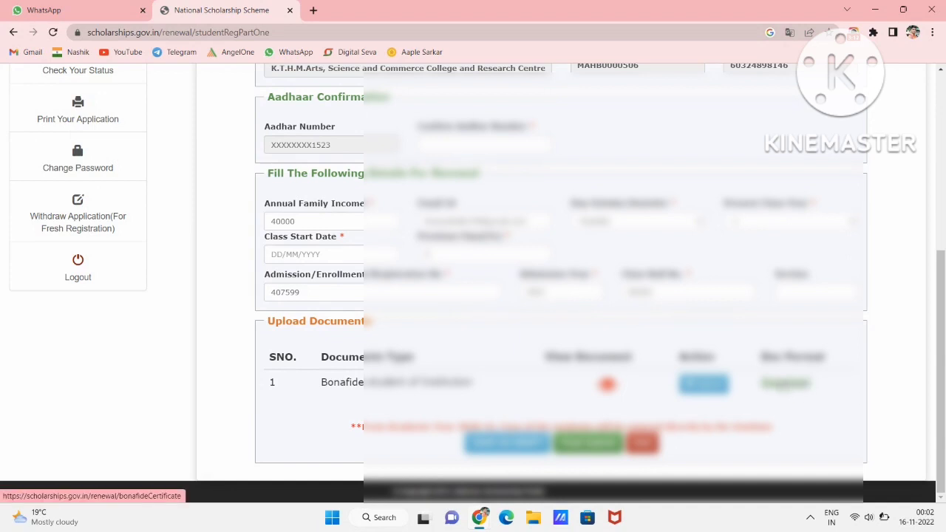
click(783, 386)
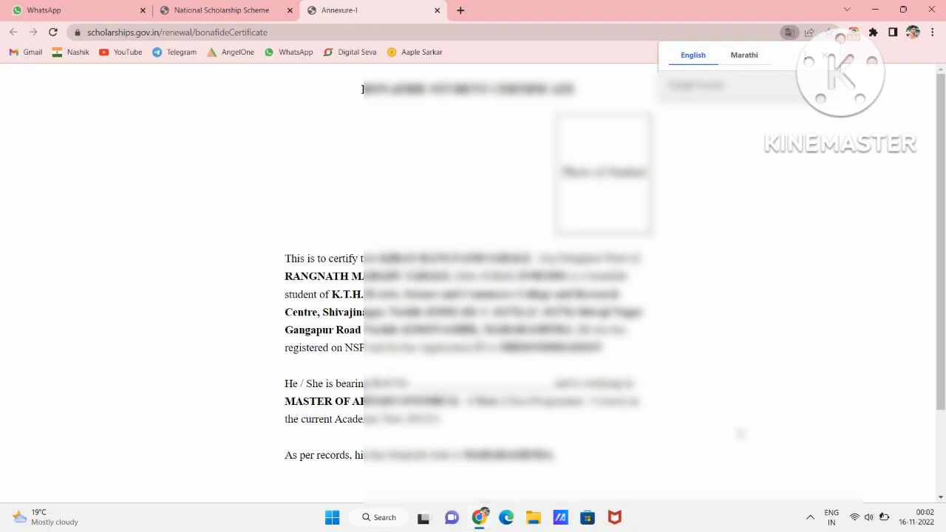
scroll(740, 434, down, 3)
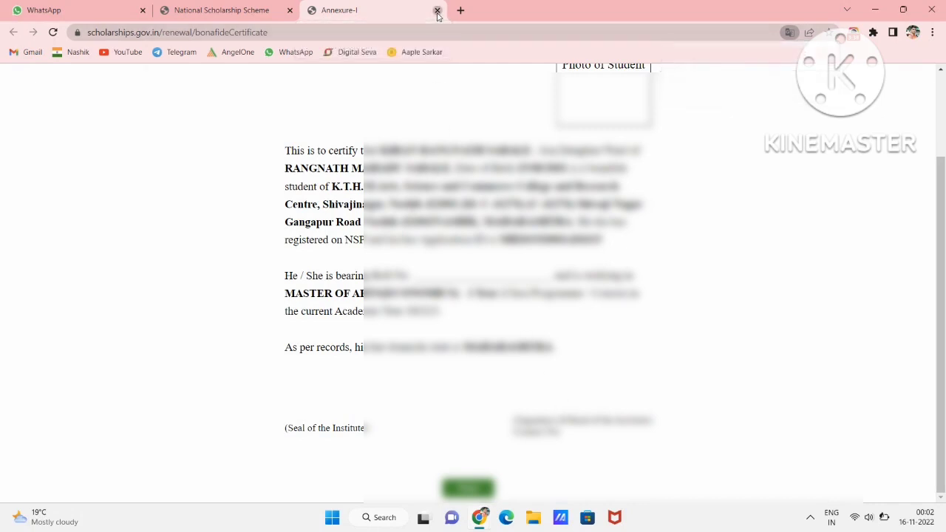
click(438, 12)
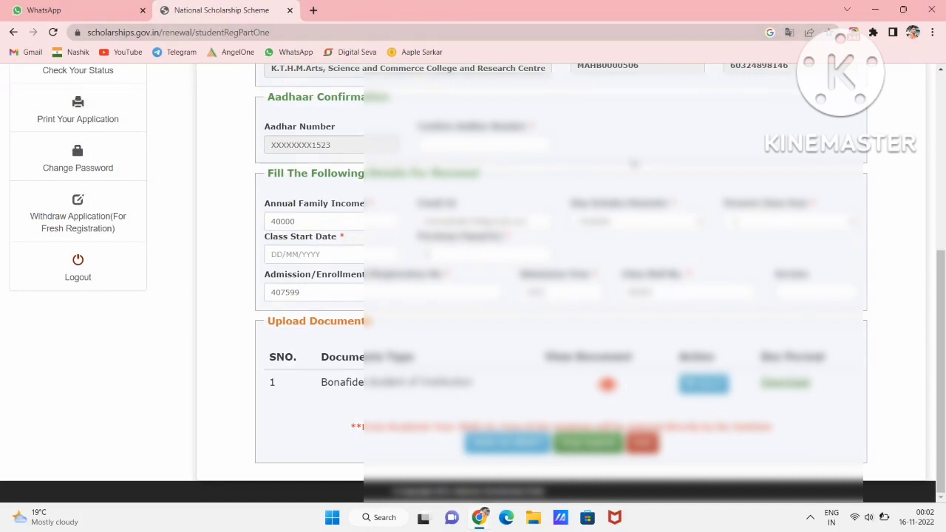
- Paste the student's Aadhaar number into the Confirm Aadhaar Number field
scroll(657, 144, up, 5)
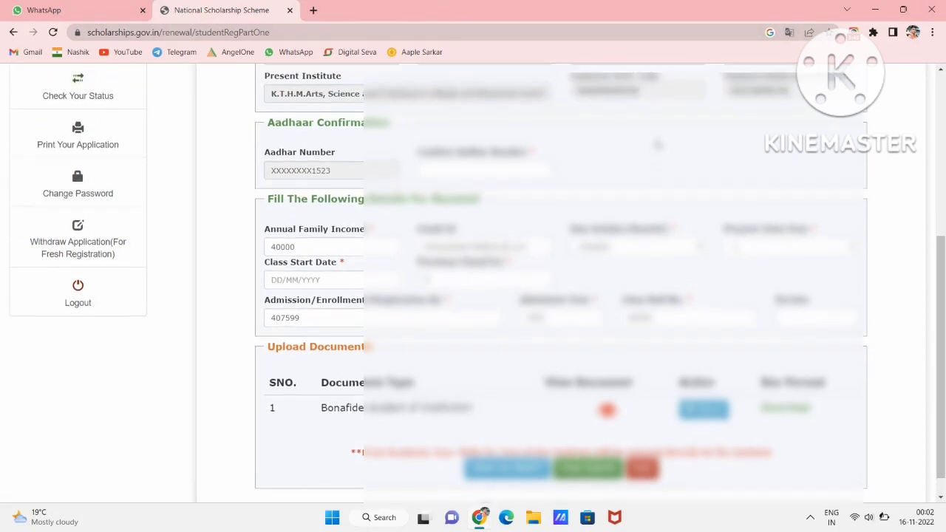
scroll(658, 144, up, 1)
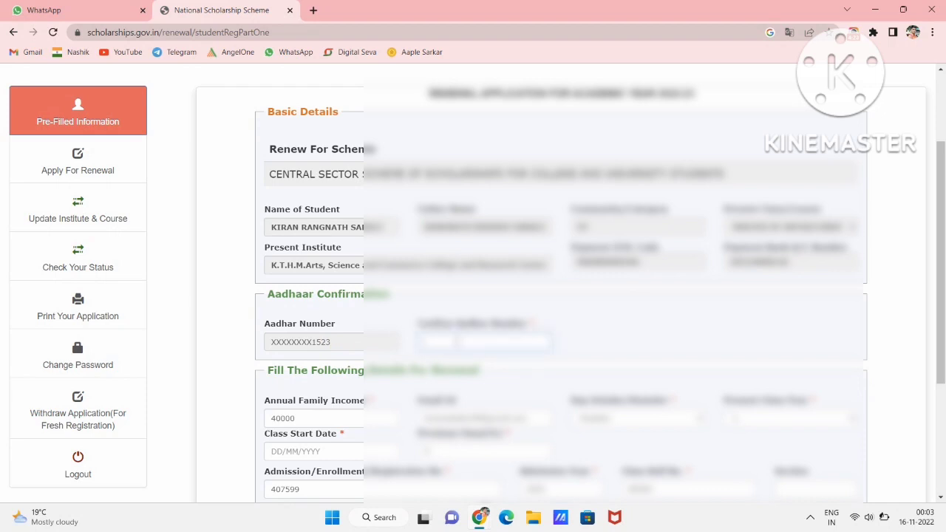
key(ctrl+v)
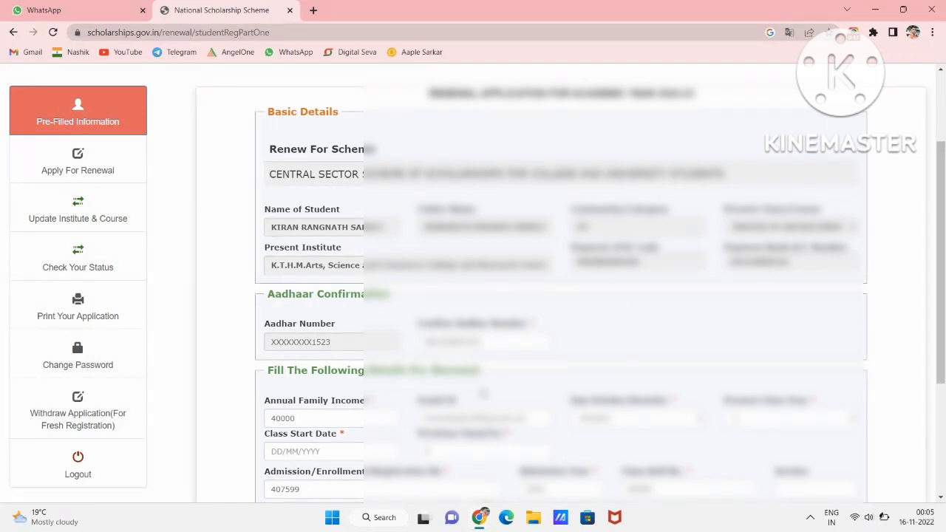
scroll(482, 393, down, 2)
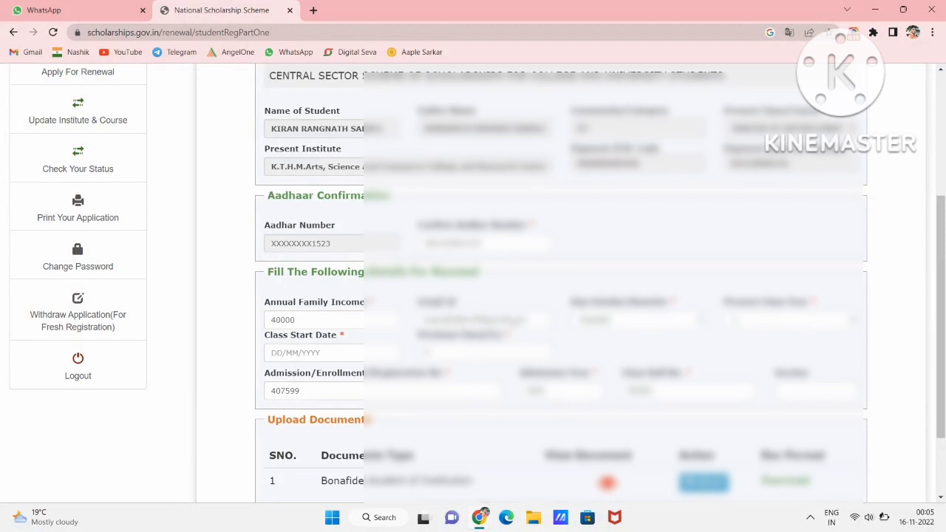
- Choose values for Present Class Year and the dropdown beside it
click(613, 325)
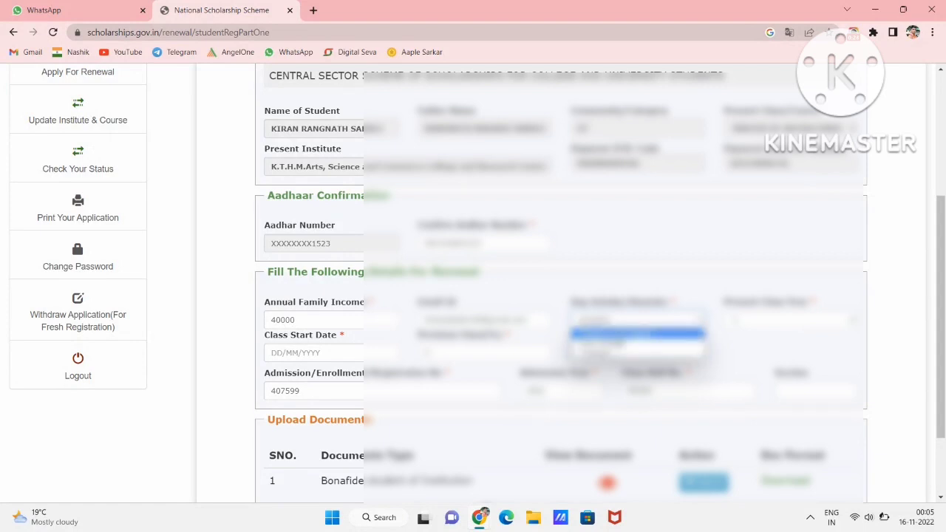
click(614, 333)
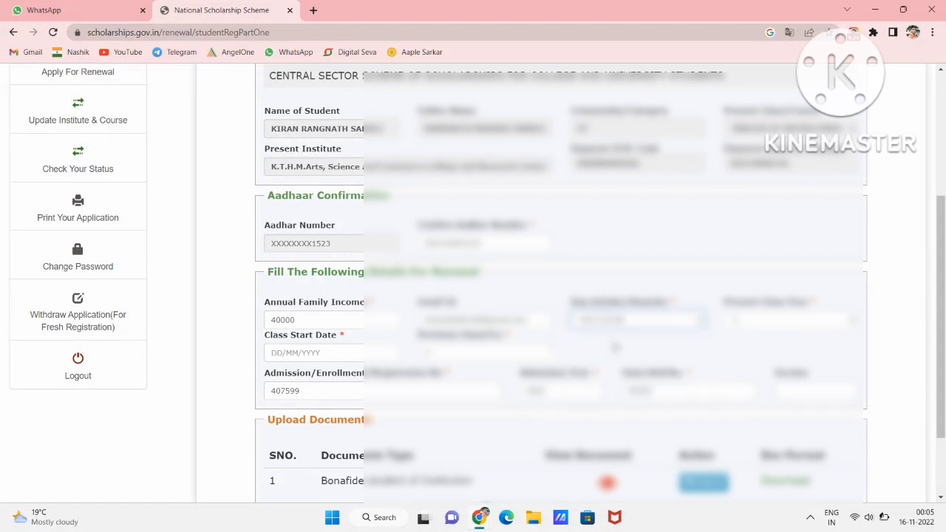
click(770, 326)
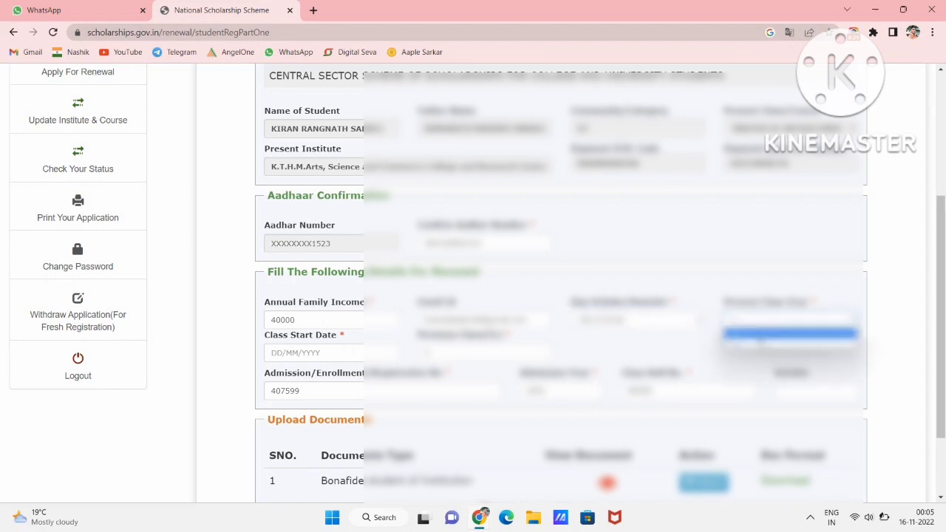
click(758, 337)
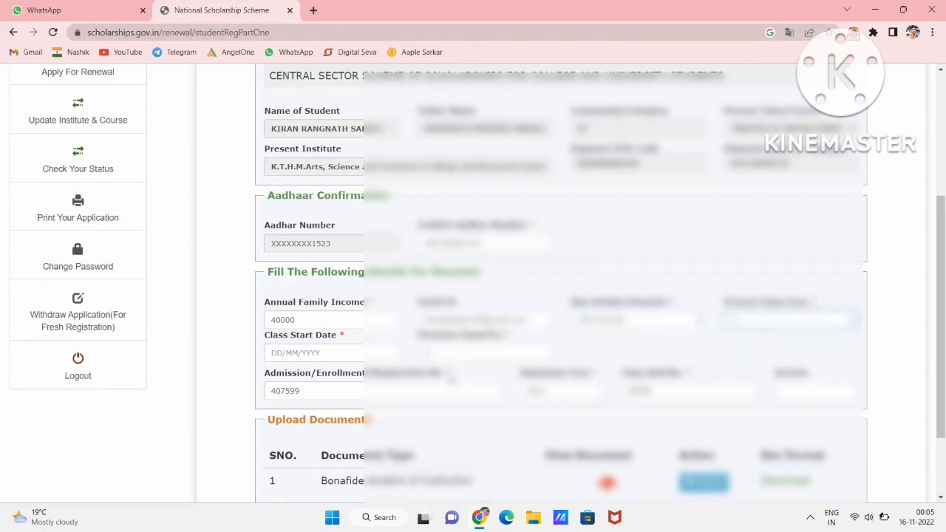
- Set Class Start Date to 31/10/2022 using the calendar
click(328, 354)
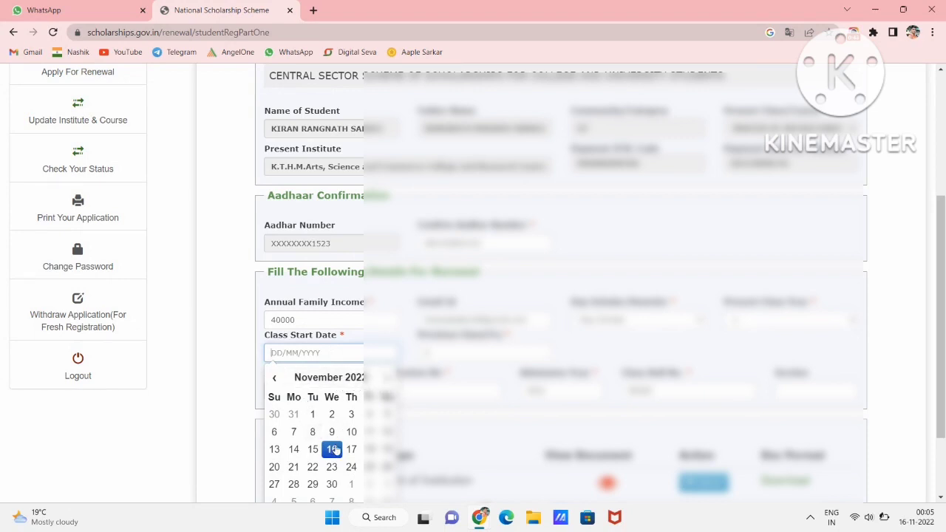
click(276, 379)
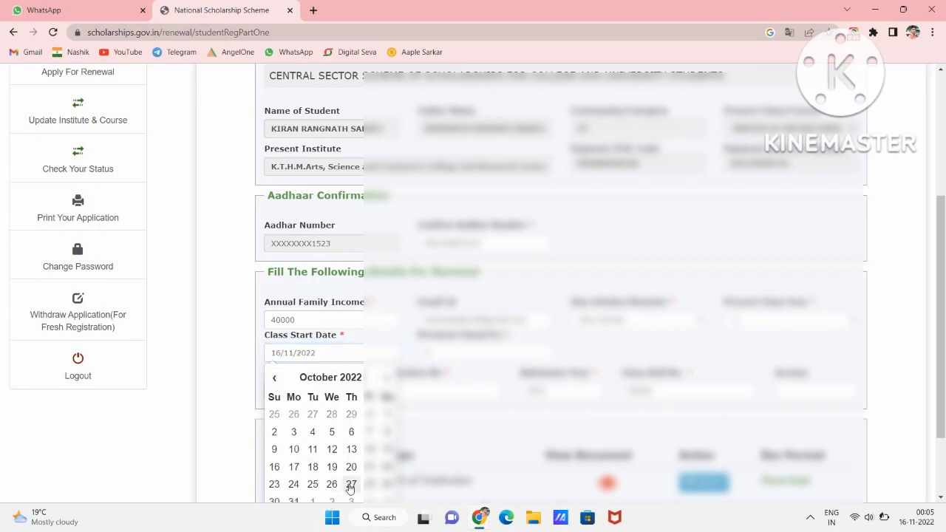
click(294, 501)
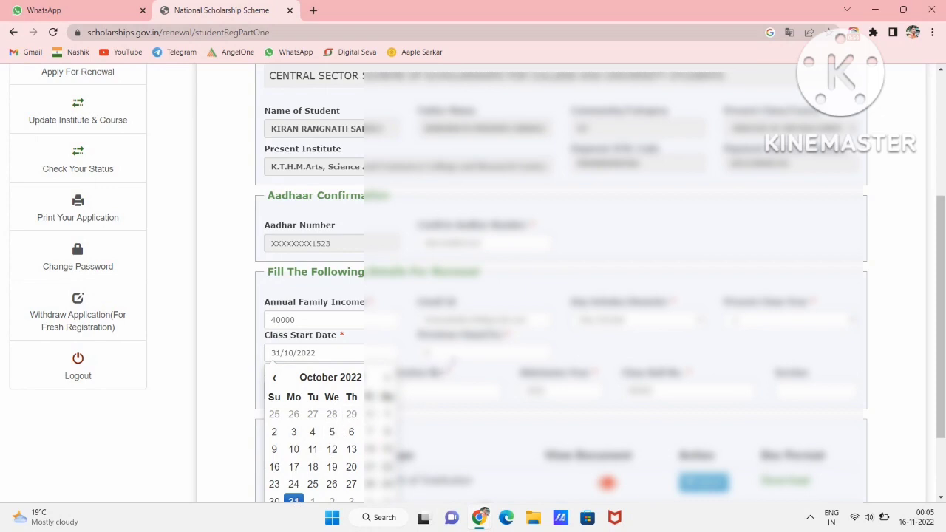
key(Escape)
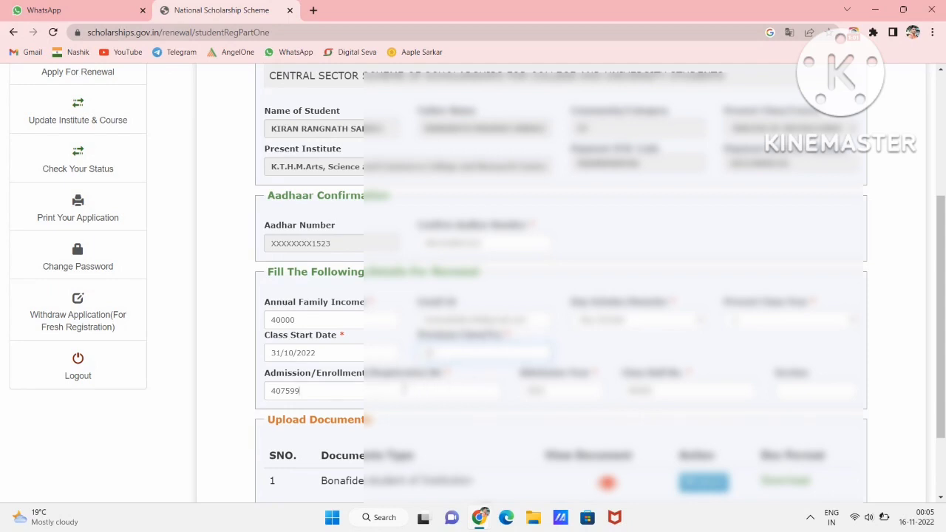
- Enter Admission Year 2022 and Class Roll No 12845, leaving Section empty
click(406, 386)
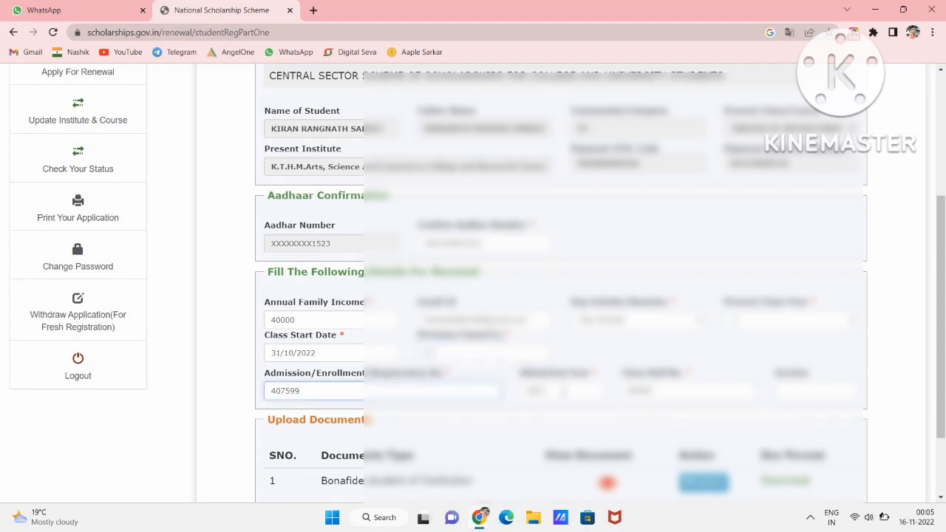
click(562, 392)
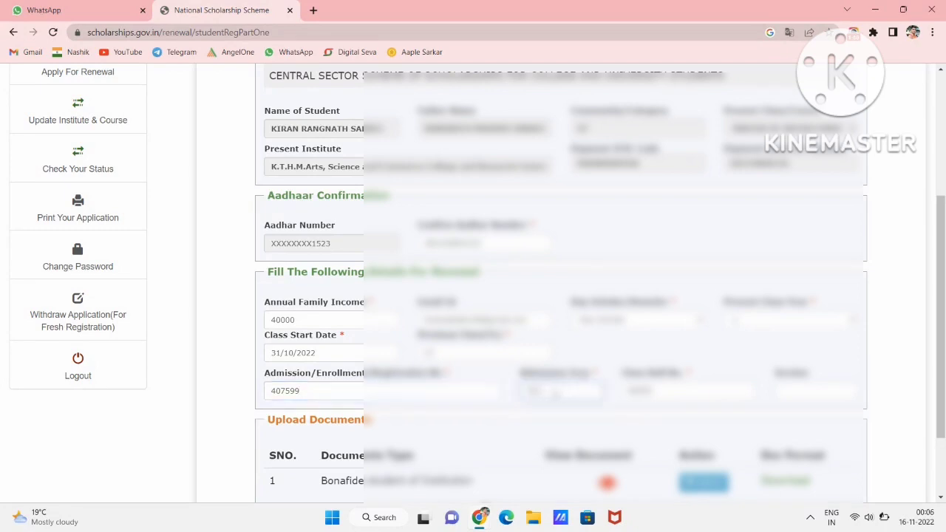
text(2022)
key(BackSpace)
key(BackSpace)
key(BackSpace)
key(BackSpace)
text(12845)
text(A)
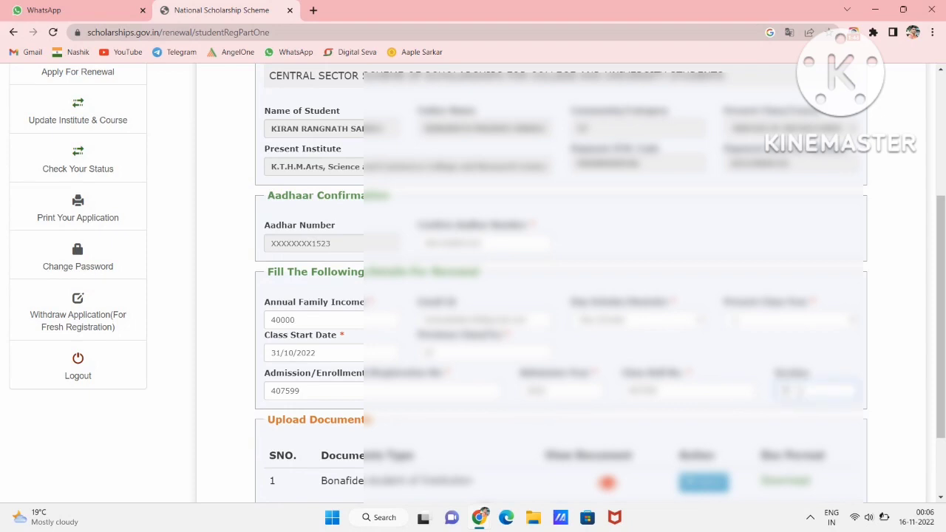
key(BackSpace)
click(454, 444)
scroll(454, 444, down, 2)
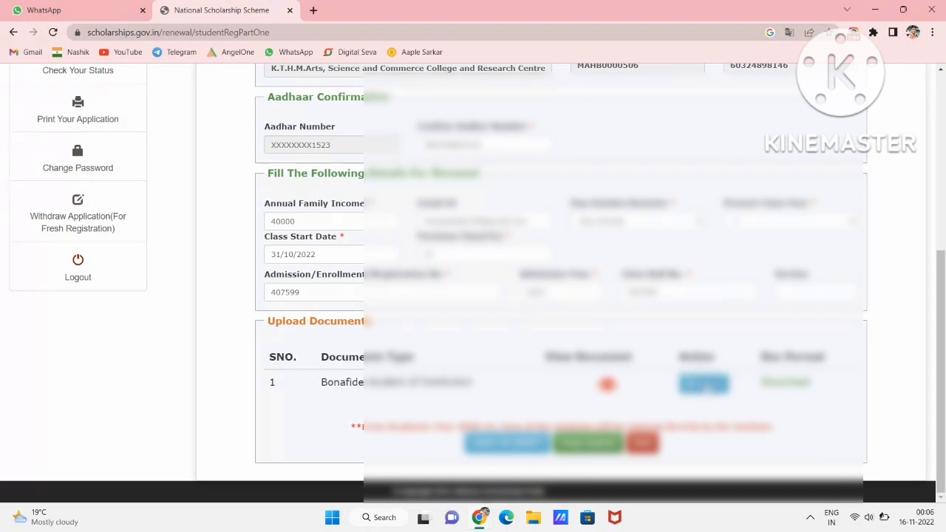
click(704, 383)
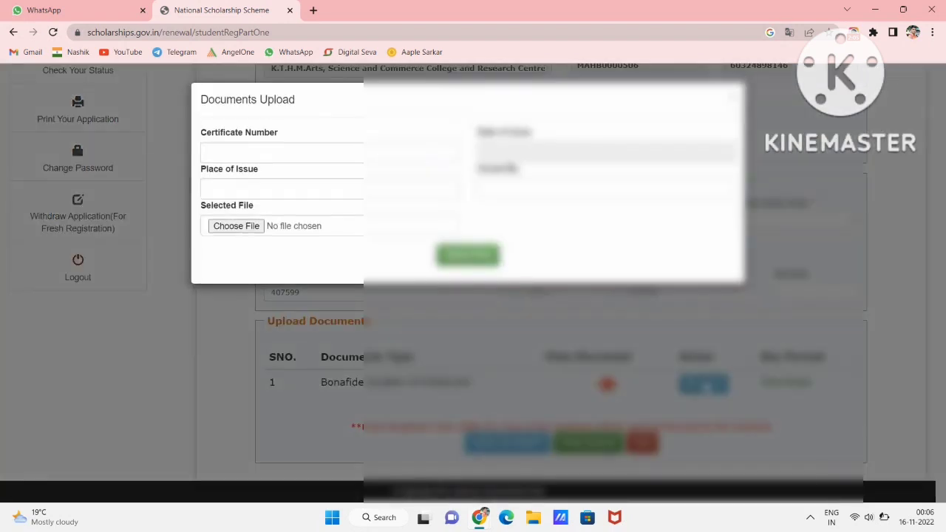
click(288, 153)
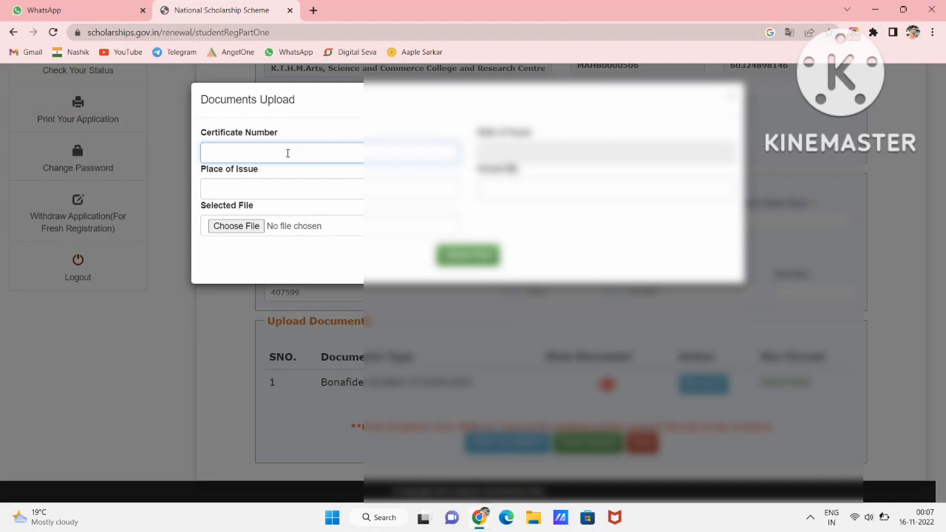
click(538, 152)
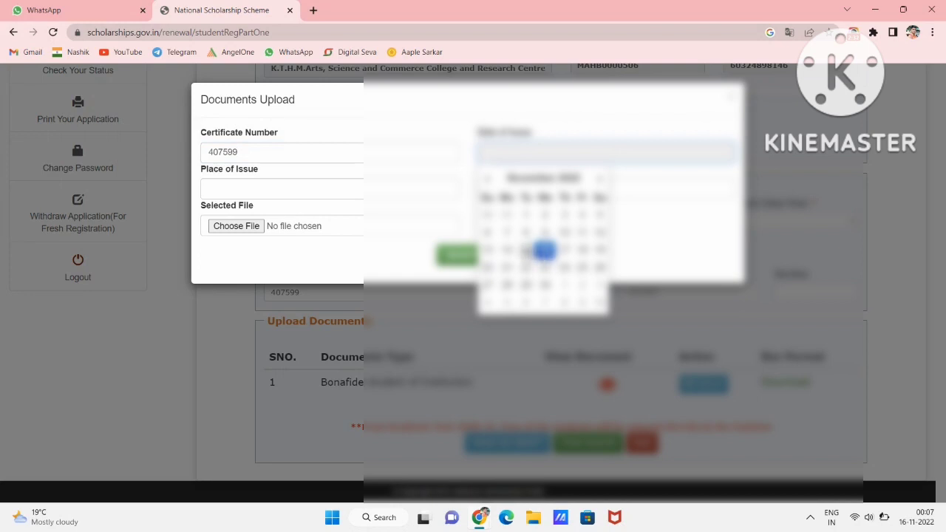
click(526, 250)
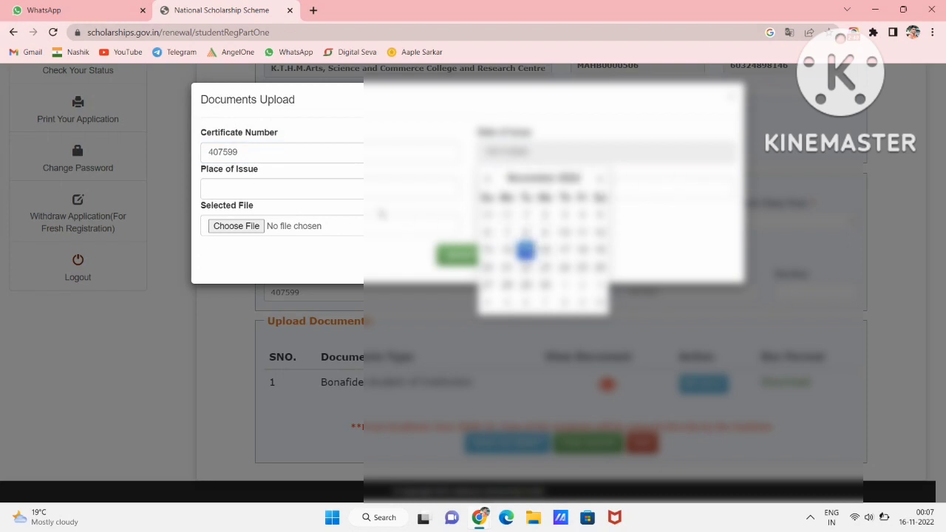
- Enter place of issue NASHIK and issued-by 222, then browse for the certificate file
click(335, 184)
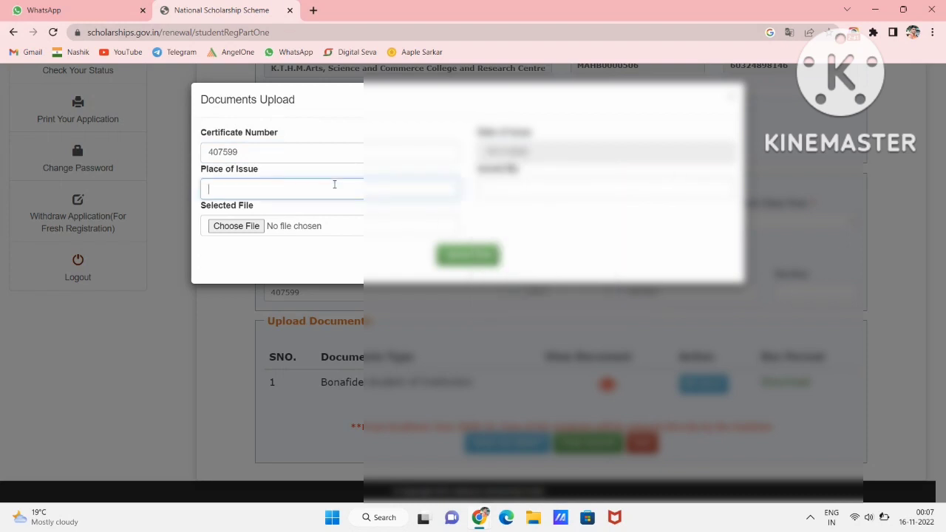
text(NASHIK)
click(484, 190)
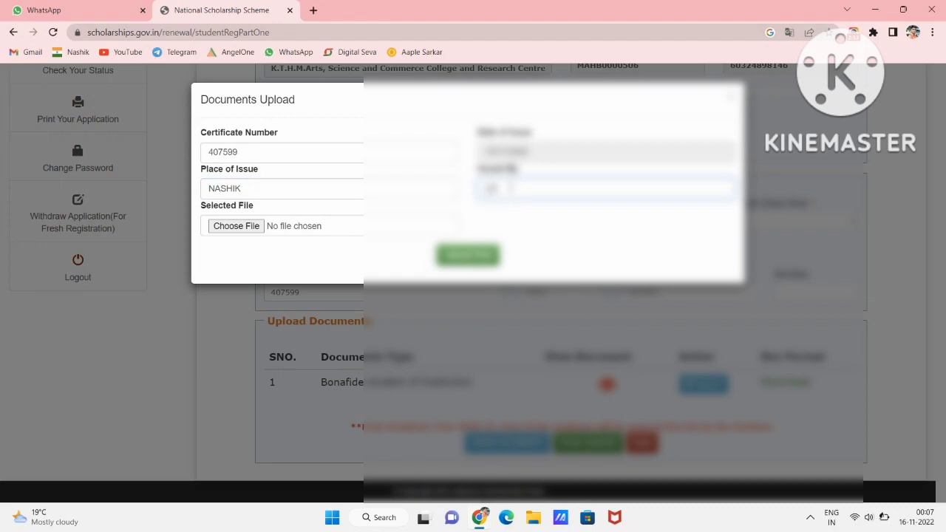
text(222)
click(243, 227)
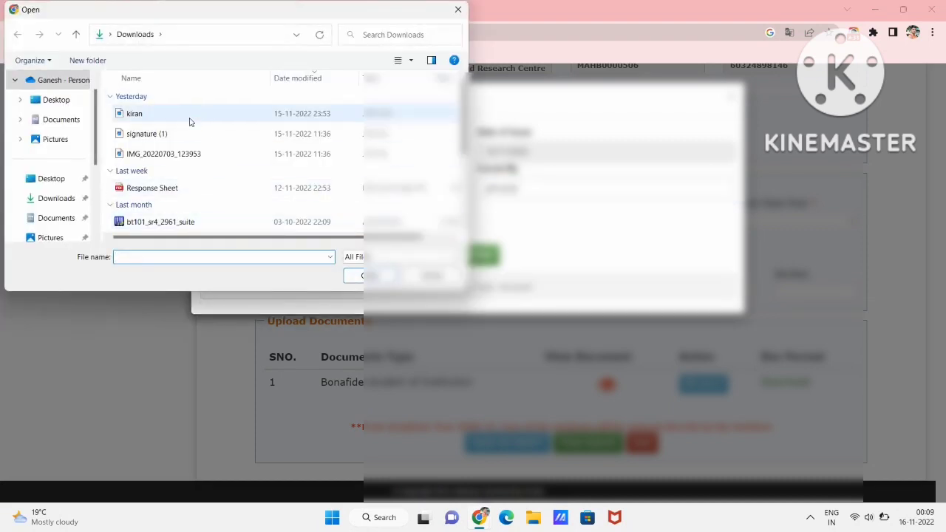
- Upload kiran.jpeg from Downloads as the bonafide certificate and close the upload dialog
click(192, 117)
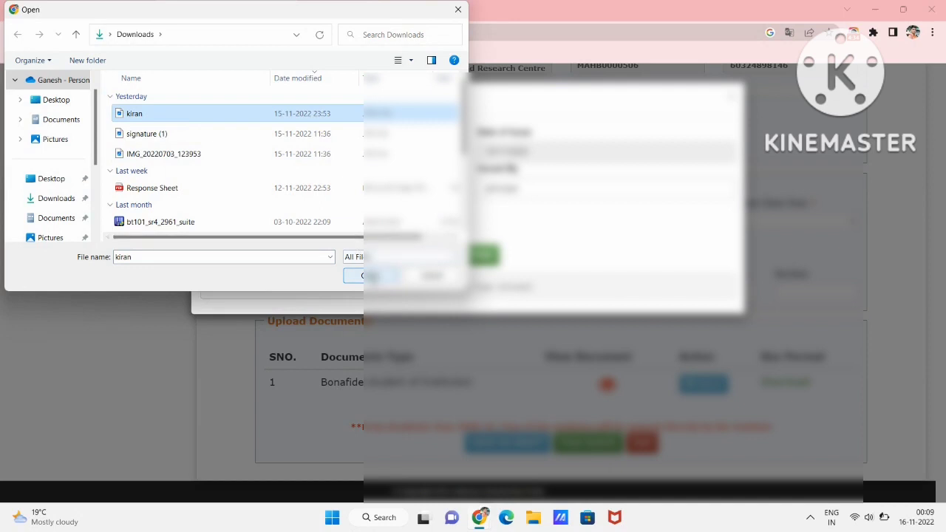
click(362, 276)
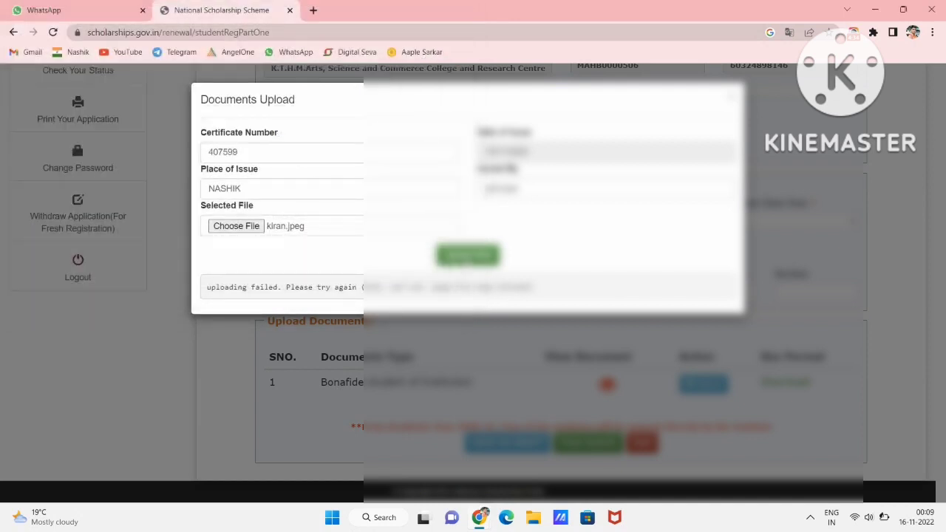
click(465, 257)
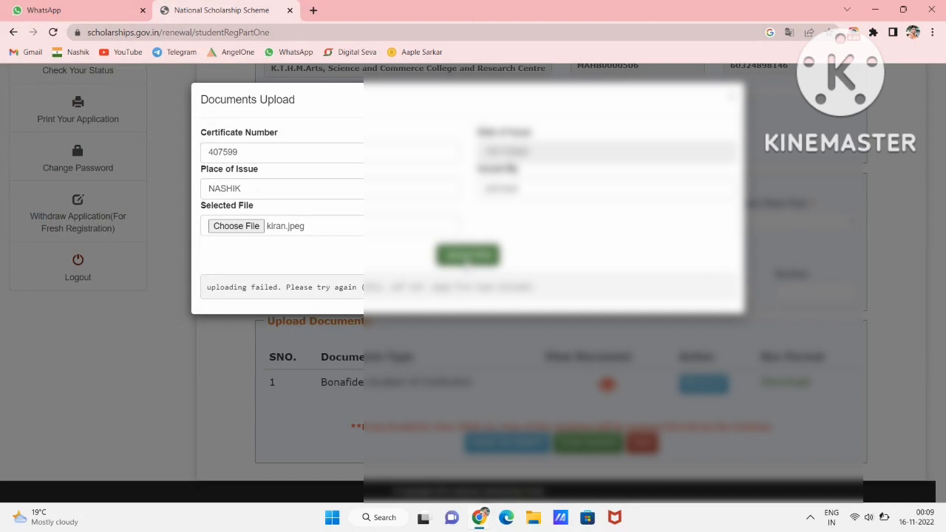
click(466, 257)
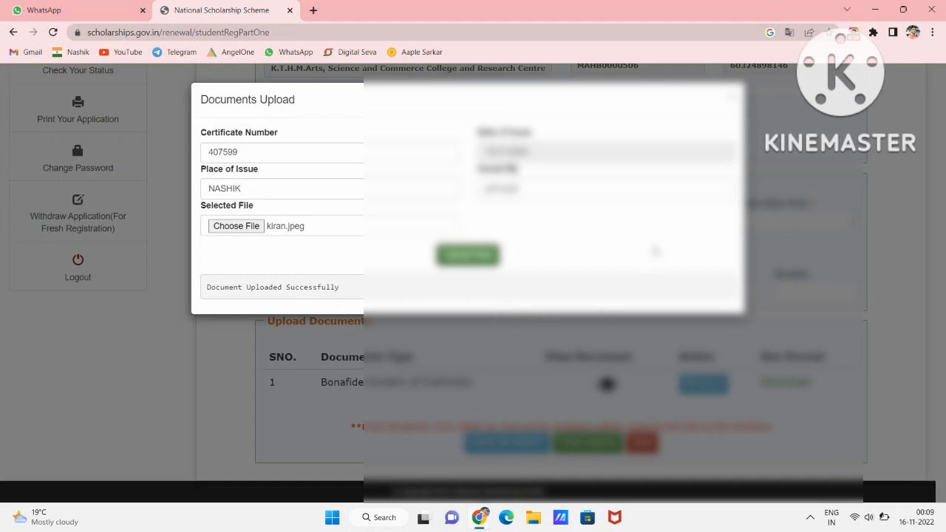
click(732, 97)
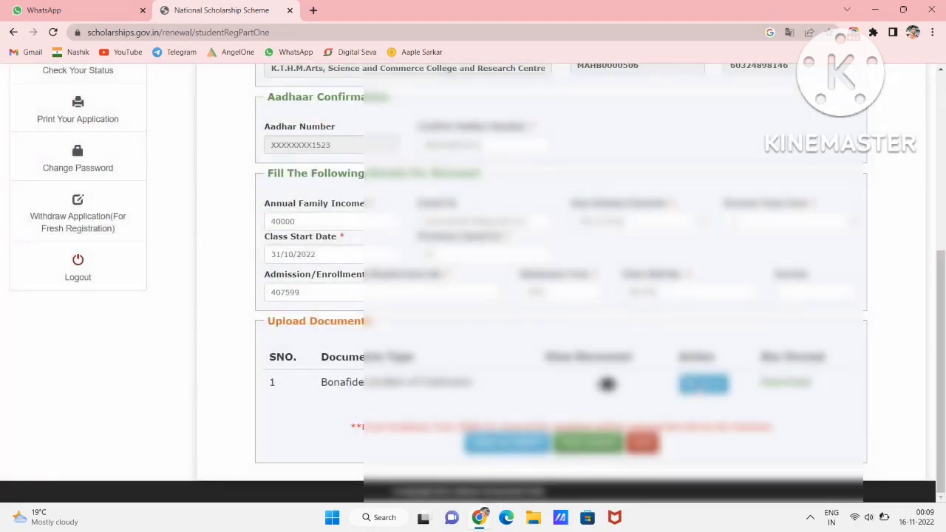
- Check the uploaded certificate, then final-submit the renewal application and confirm
click(606, 385)
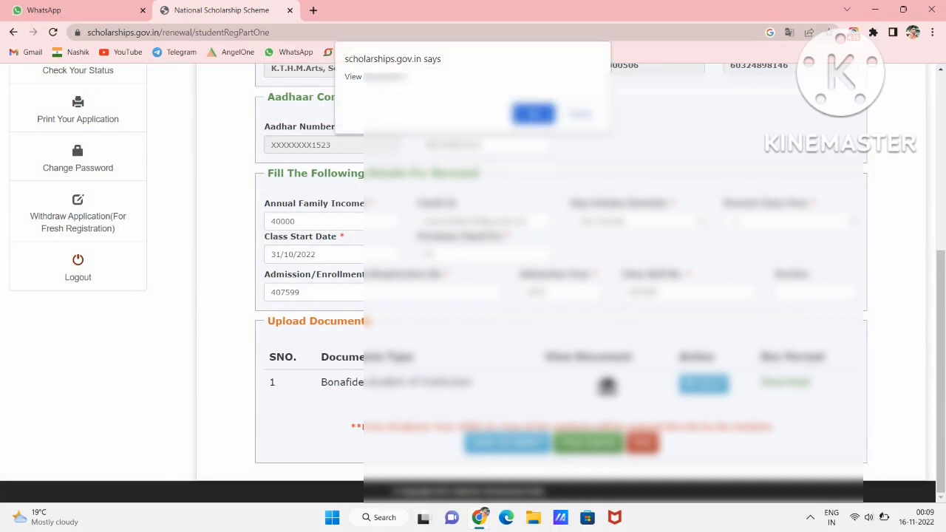
click(538, 117)
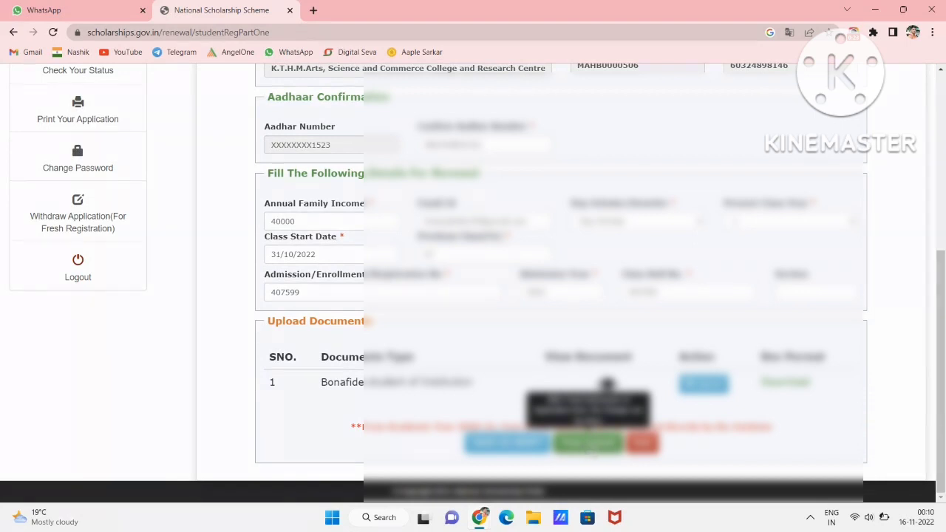
click(589, 442)
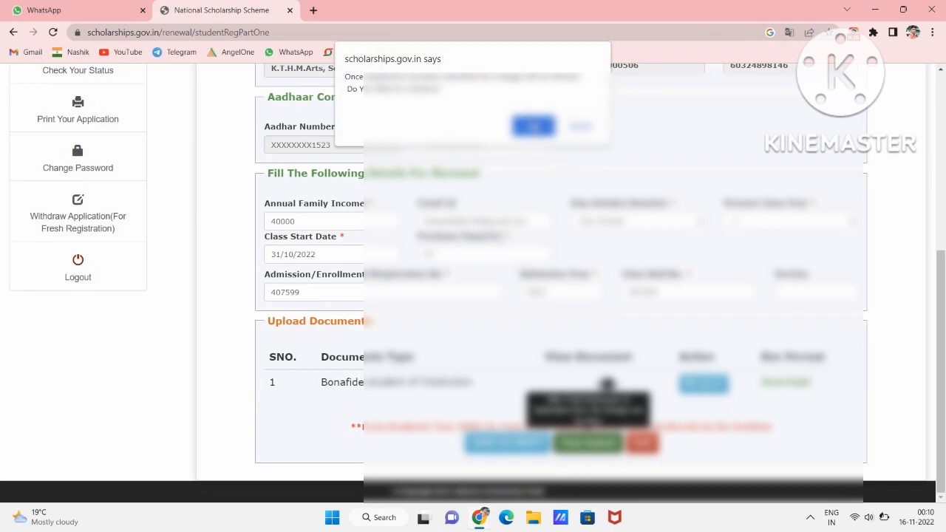
click(534, 126)
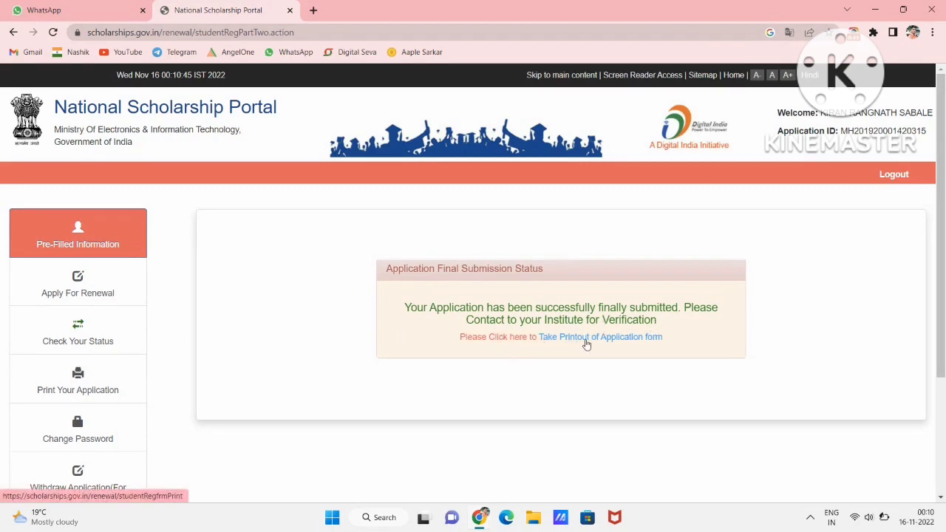
- Bring up the printable application form in a new tab and print it
click(516, 344)
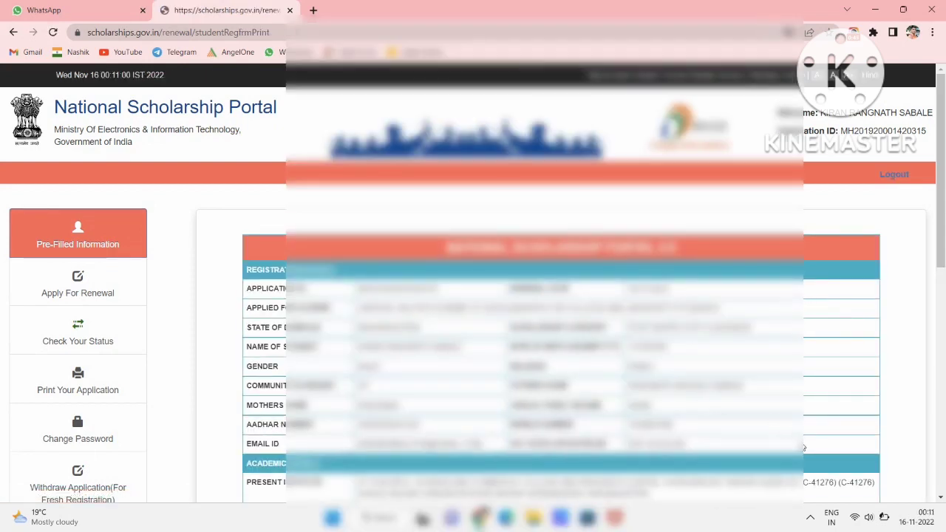
scroll(805, 447, down, 3)
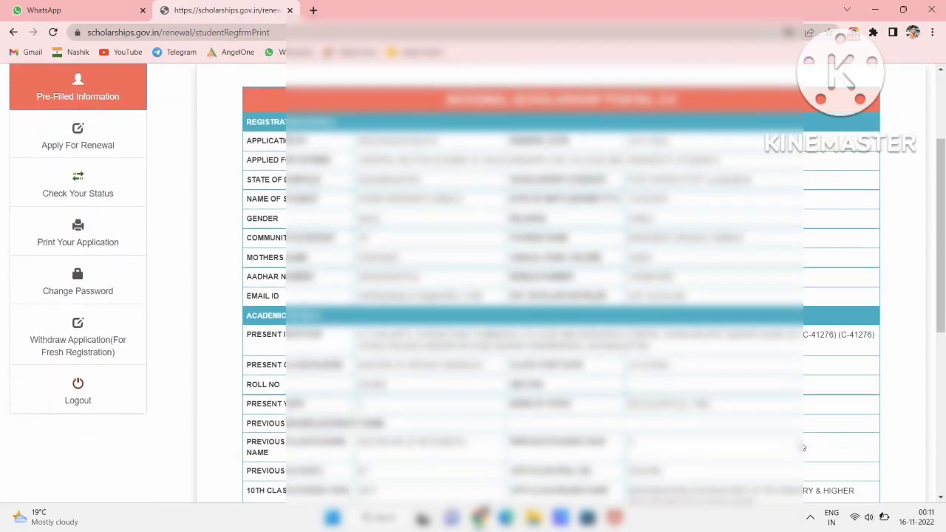
scroll(805, 448, down, 4)
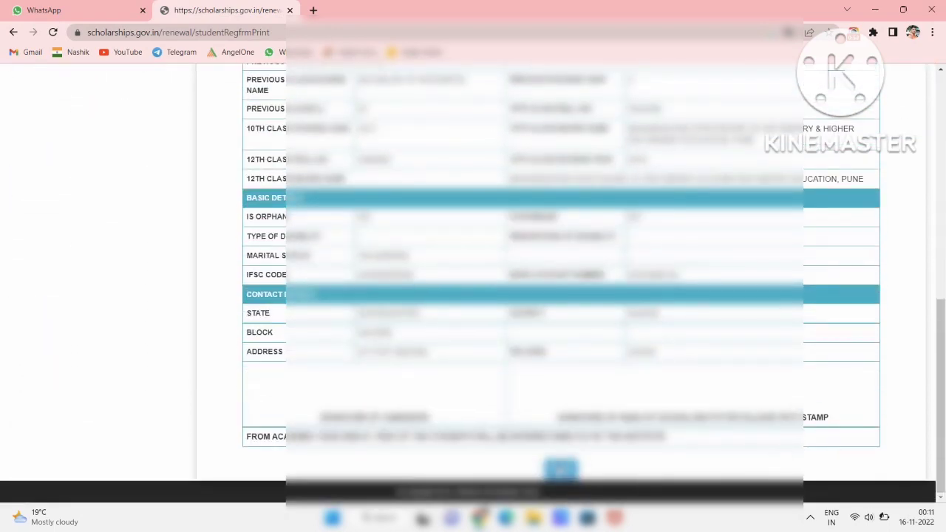
click(560, 471)
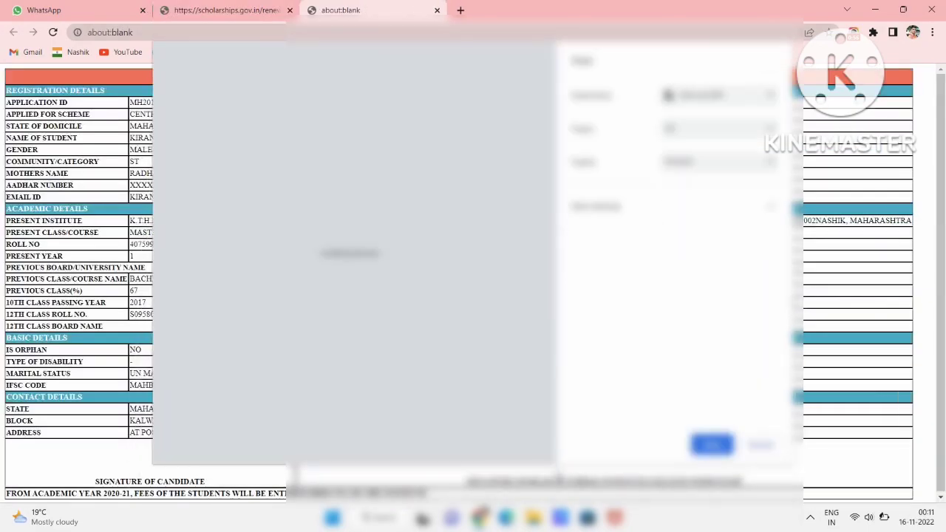